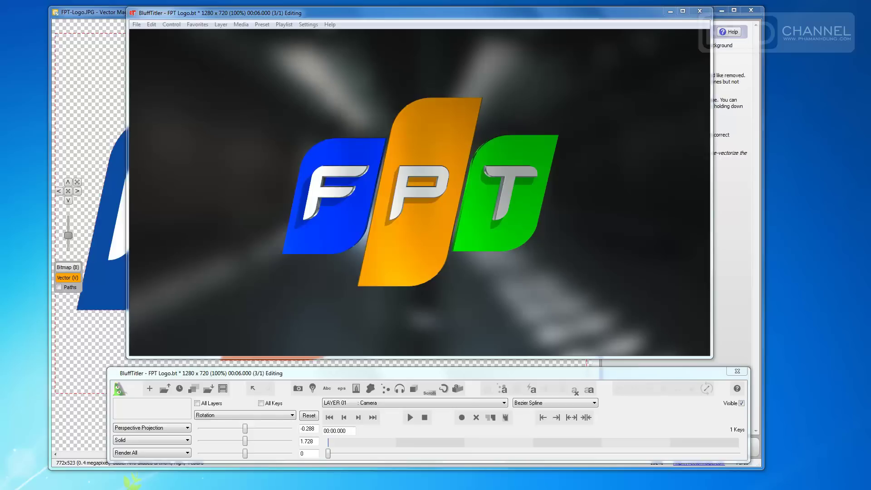
Orbit the camera around the FPT logo to show its extruded depth.
left_click(249, 414)
left_click(244, 428)
mouse_move(498, 242)
left_mouse_down()
mouse_move(319, 282)
mouse_move(394, 251)
mouse_move(379, 306)
mouse_move(392, 262)
mouse_move(469, 253)
mouse_move(480, 162)
mouse_move(382, 208)
mouse_move(385, 252)
mouse_move(481, 155)
mouse_move(557, 120)
mouse_move(444, 203)
mouse_move(393, 262)
mouse_move(399, 231)
mouse_move(376, 149)
mouse_move(451, 230)
mouse_move(457, 352)
left_mouse_up()
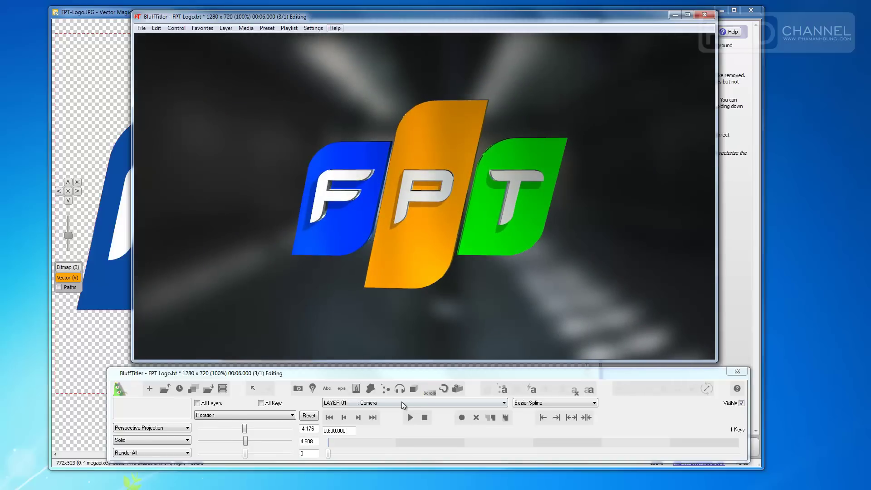
Check the blurred studio layer, reset the camera to a front view, then switch to Vector Magic.
left_click(401, 403)
left_click(402, 427)
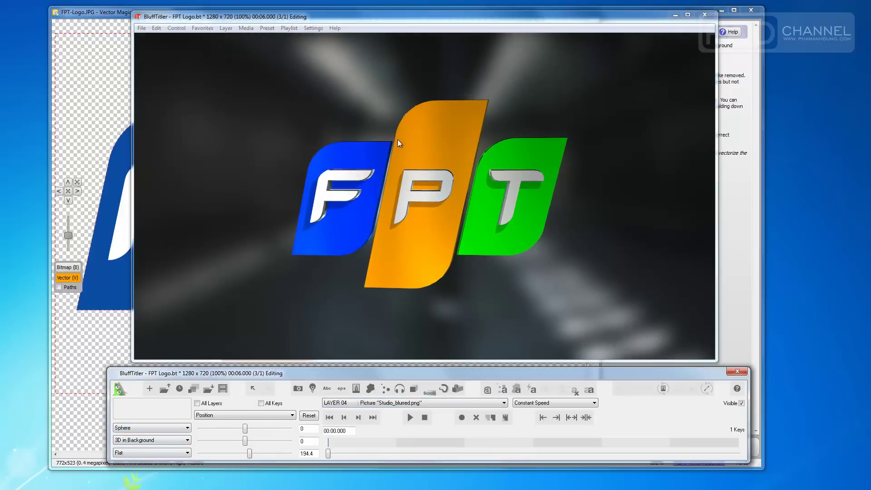
left_click(383, 403)
left_click(358, 411)
mouse_move(407, 283)
left_mouse_down()
mouse_move(414, 272)
mouse_move(424, 311)
mouse_move(387, 278)
mouse_move(451, 178)
left_mouse_up()
left_click(309, 416)
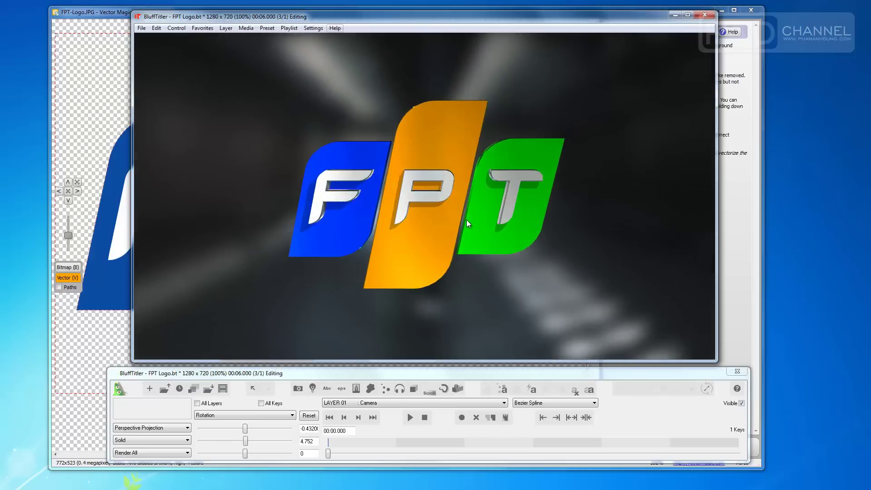
key("alt+Tab")
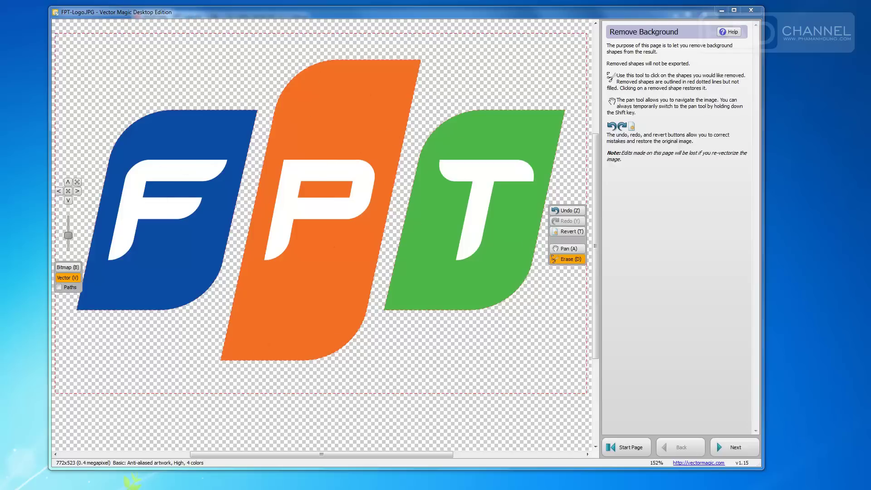
mouse_move(167, 430)
left_click(122, 395)
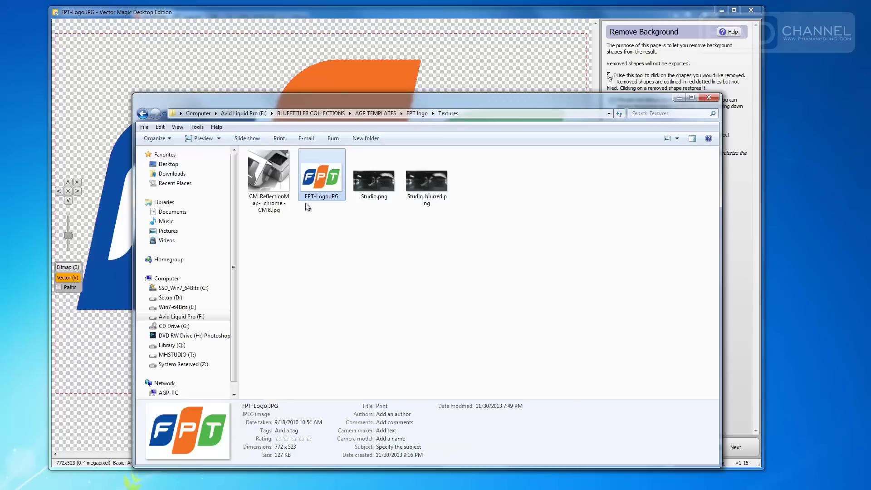
left_click(332, 197)
left_click_drag(631, 102, 583, 94)
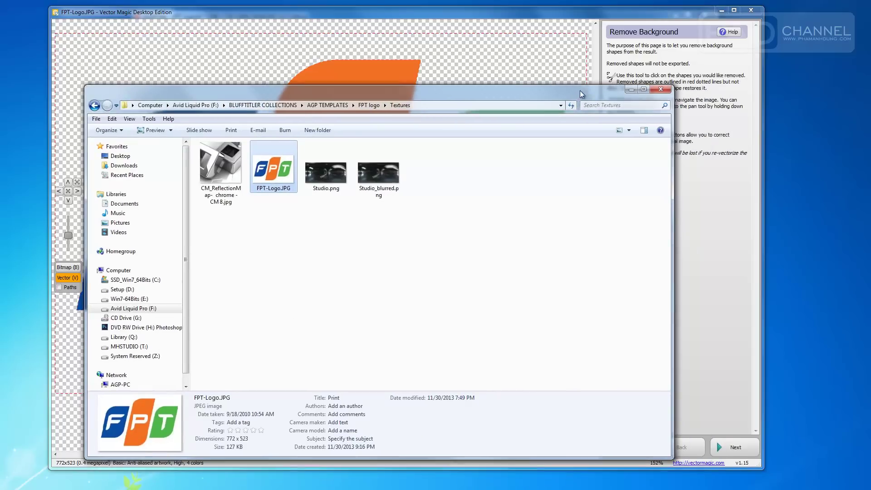
left_click(631, 91)
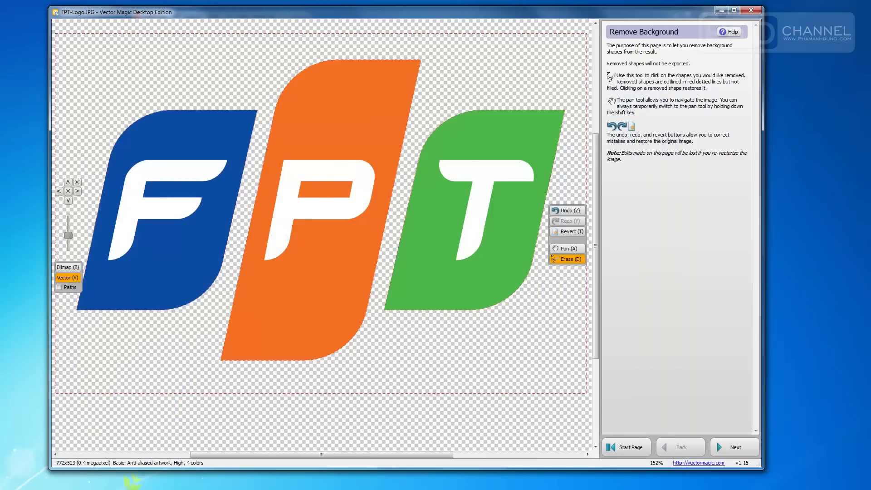
left_click(91, 436)
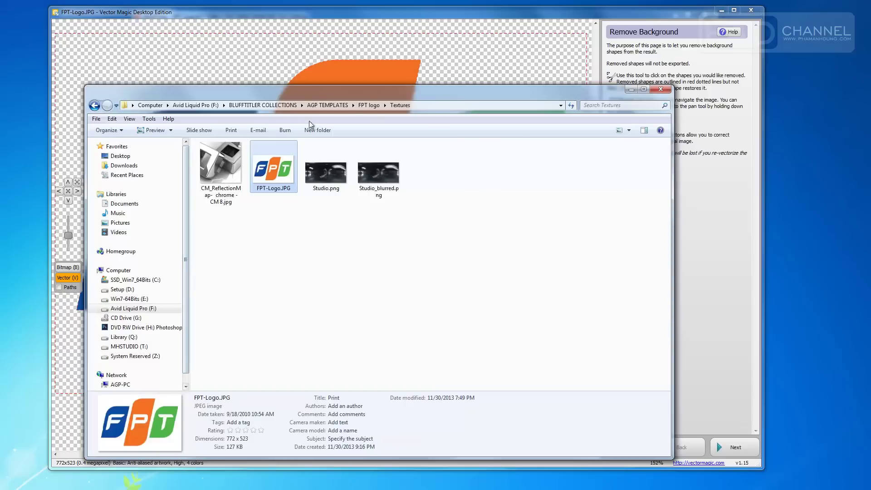
left_click(369, 106)
double_click(223, 165)
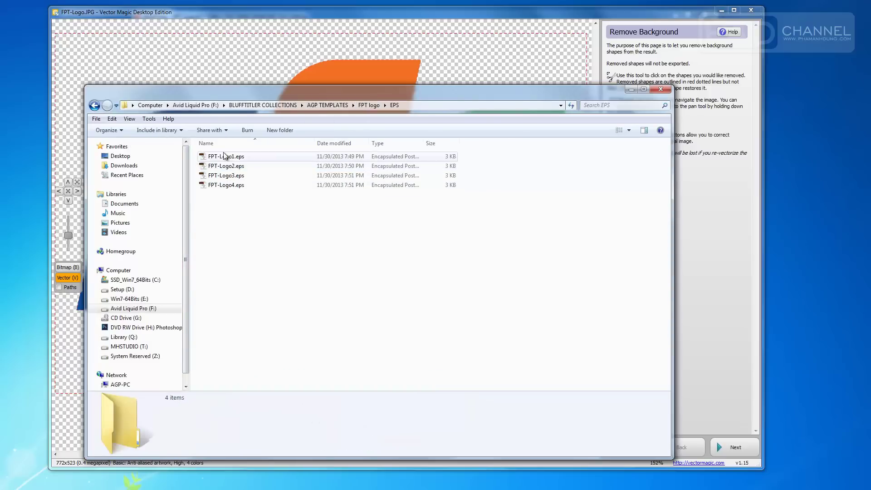
left_click(223, 166)
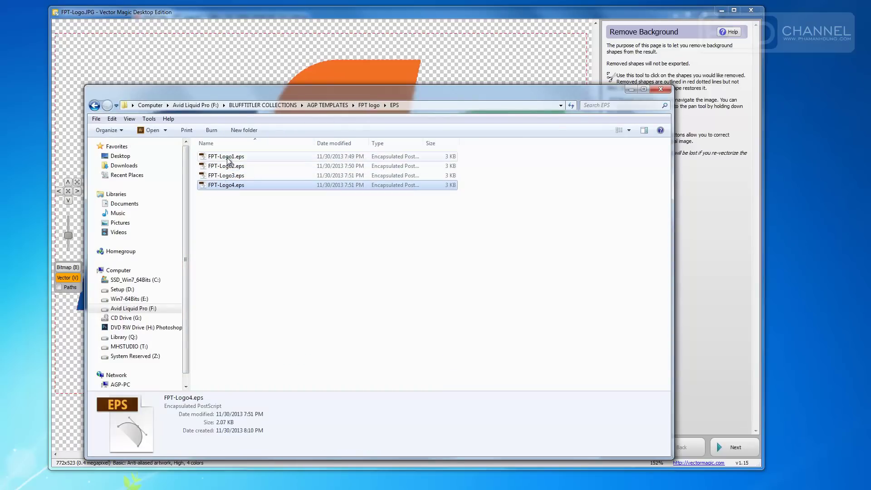
left_click(226, 185)
left_click_drag(273, 89, 308, 245)
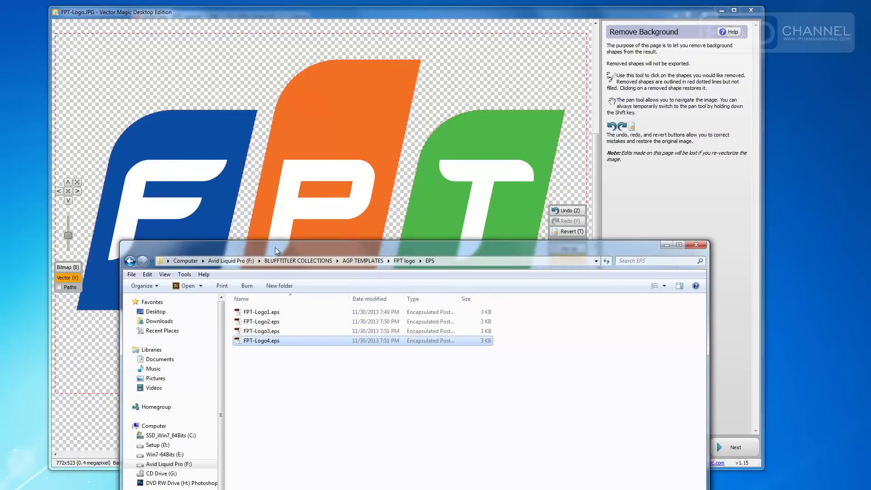
left_click_drag(277, 251, 237, 188)
left_click(222, 269)
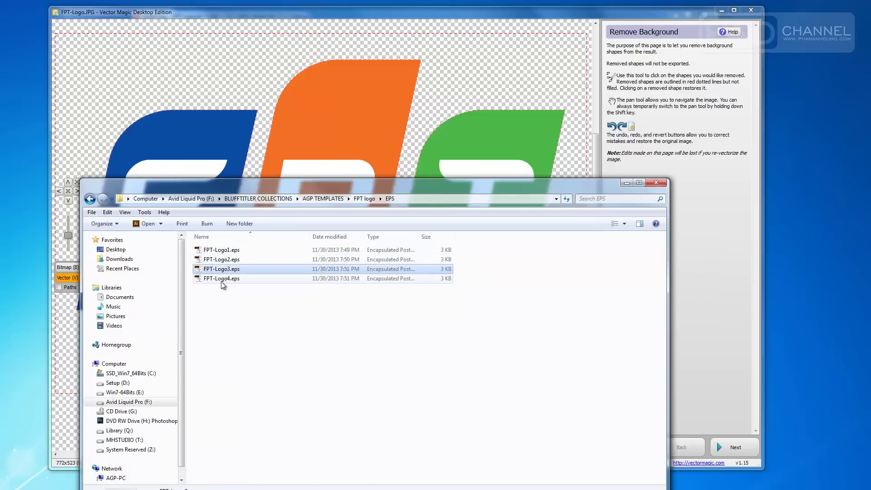
left_click(656, 182)
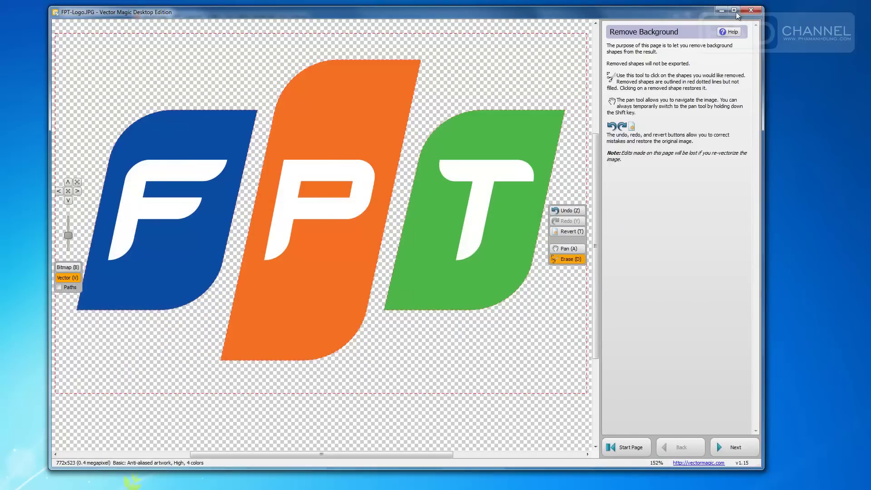
Advance the traced logo through Review Result to Export Result, then minimize Vector Magic.
left_click(733, 448)
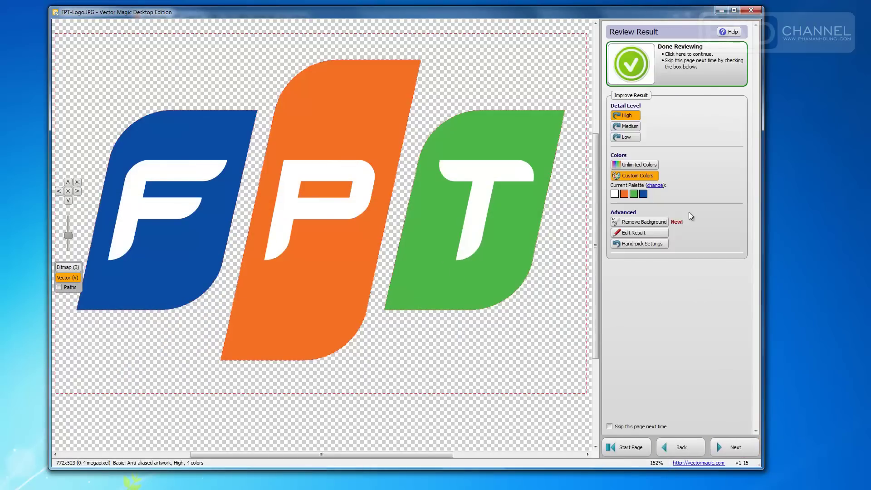
left_click(733, 448)
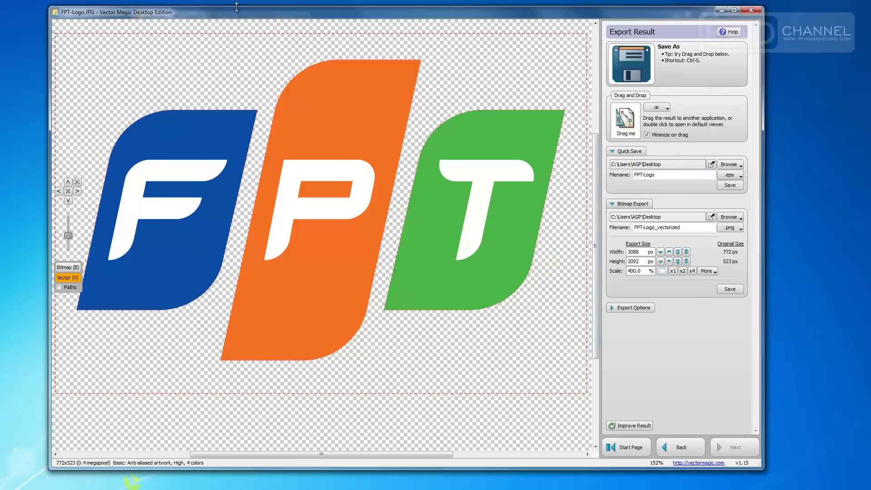
left_click(721, 12)
left_click(390, 402)
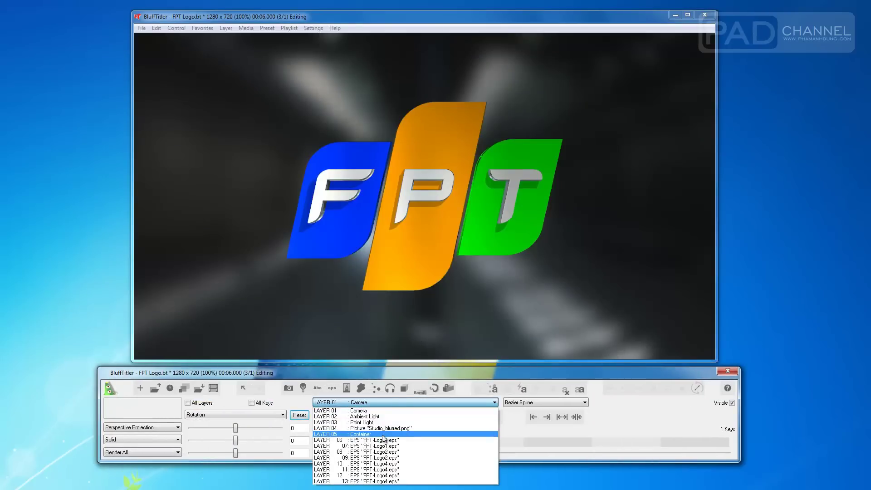
Try rotating the logo group on the Container layer, then reset its rotation to zero.
left_click(362, 434)
left_click(219, 415)
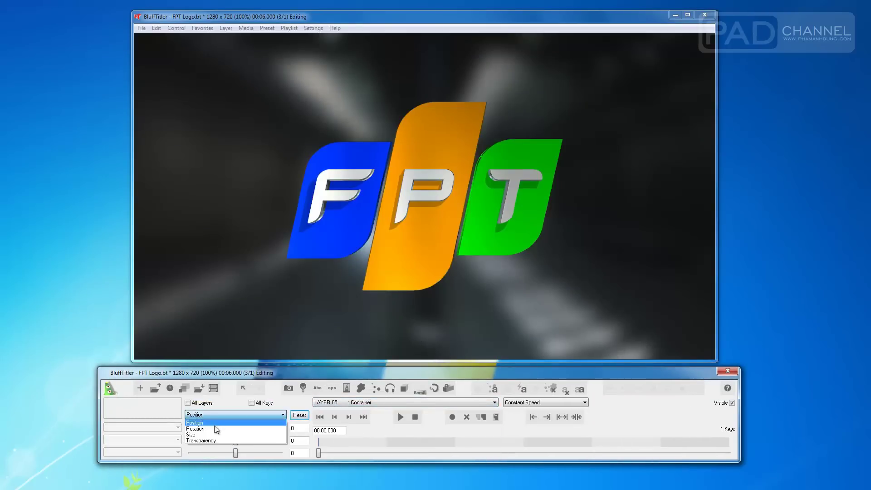
left_click(397, 402)
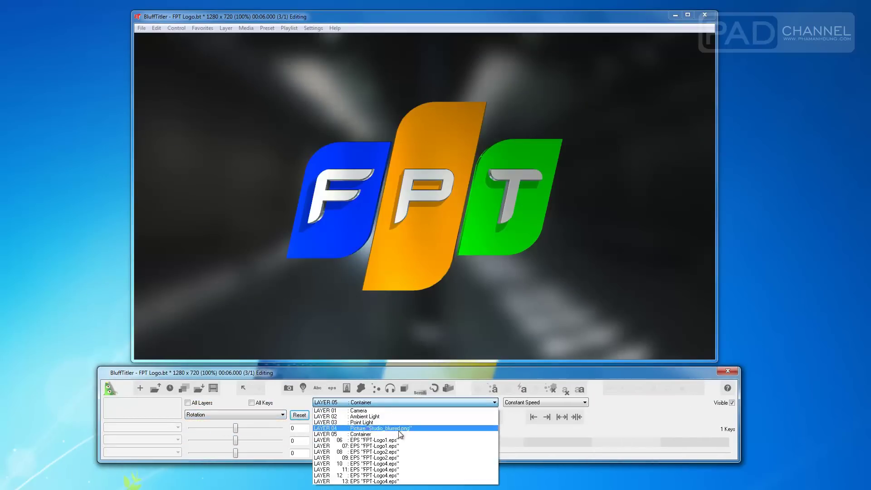
left_click(372, 435)
mouse_move(345, 292)
left_mouse_down()
mouse_move(368, 240)
mouse_move(297, 171)
mouse_move(334, 320)
left_mouse_up()
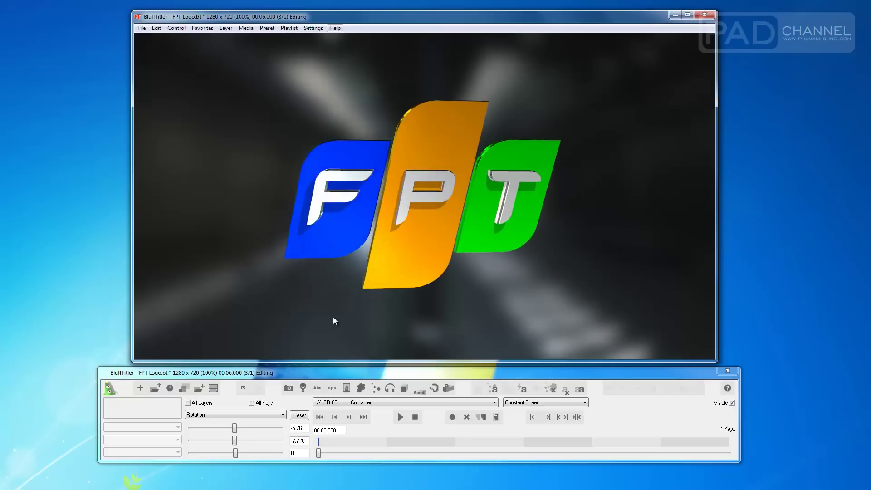
left_click(301, 416)
Orbit the camera around the logo, then reset it to face straight on.
left_click(352, 403)
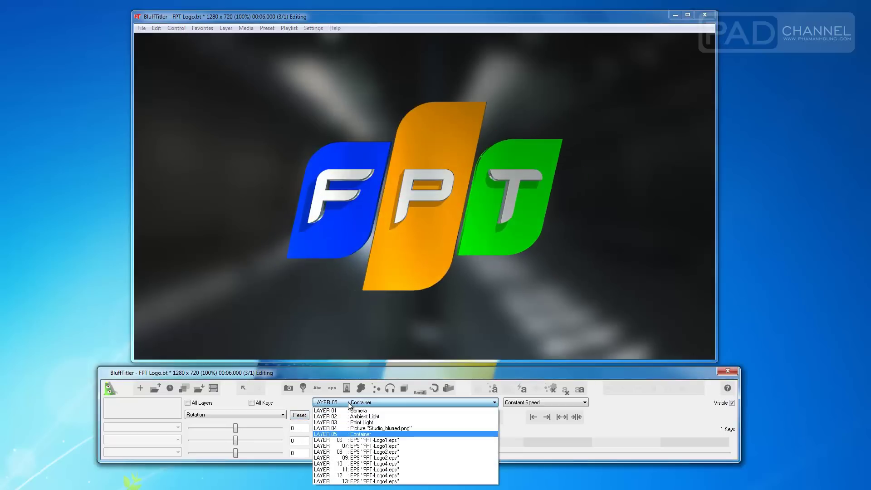
left_click(358, 428)
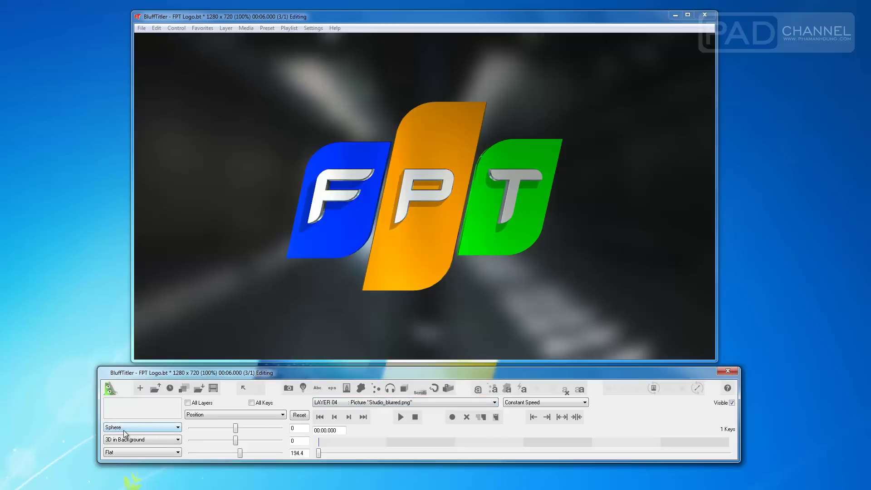
left_click(368, 402)
left_click(331, 410)
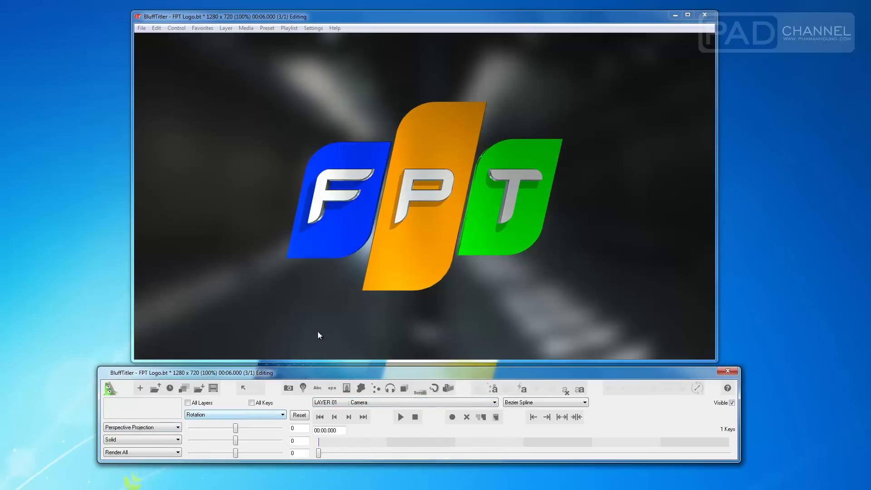
mouse_move(320, 336)
left_mouse_down()
mouse_move(519, 180)
mouse_move(309, 305)
mouse_move(339, 204)
mouse_move(490, 224)
mouse_move(505, 170)
mouse_move(277, 222)
mouse_move(355, 289)
mouse_move(476, 94)
mouse_move(394, 249)
mouse_move(233, 123)
mouse_move(489, 244)
mouse_move(532, 198)
mouse_move(338, 379)
left_mouse_up()
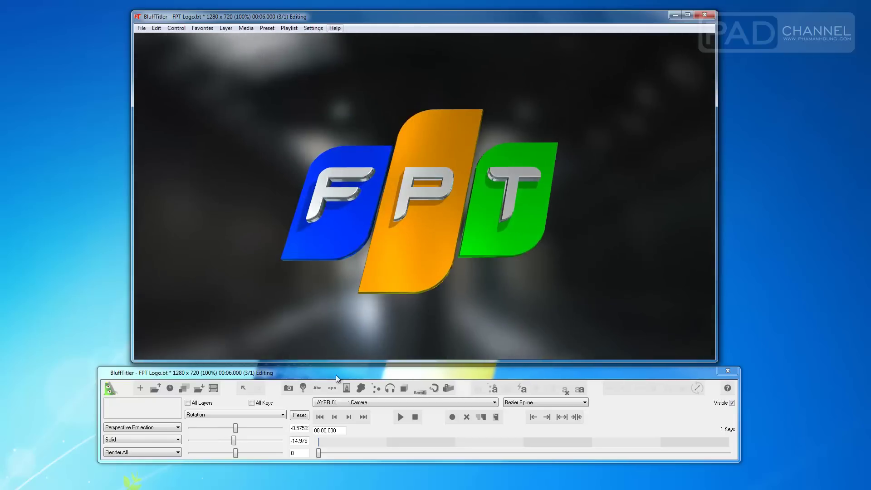
left_click(305, 419)
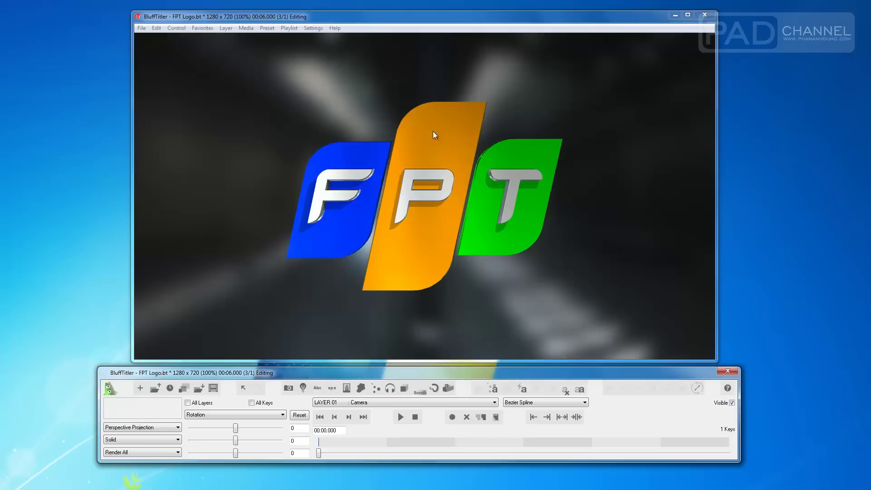
Tilt the whole logo group slightly by rotating the Container layer.
left_click(360, 403)
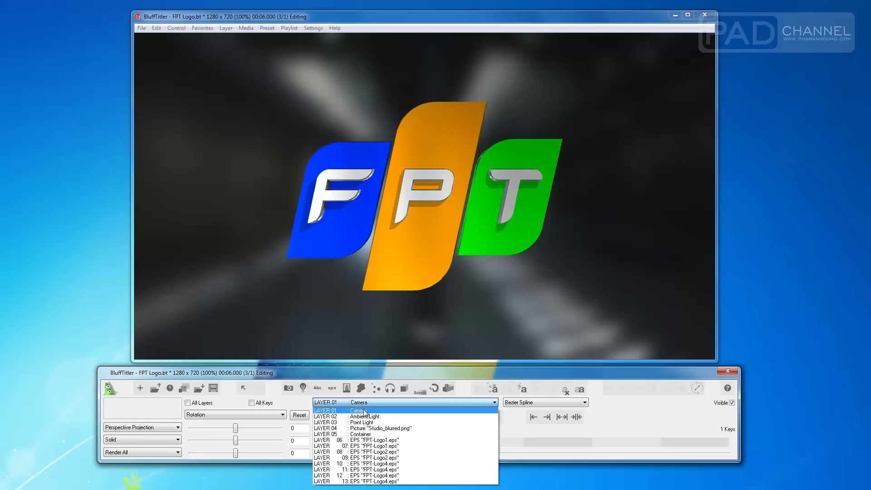
left_click(368, 435)
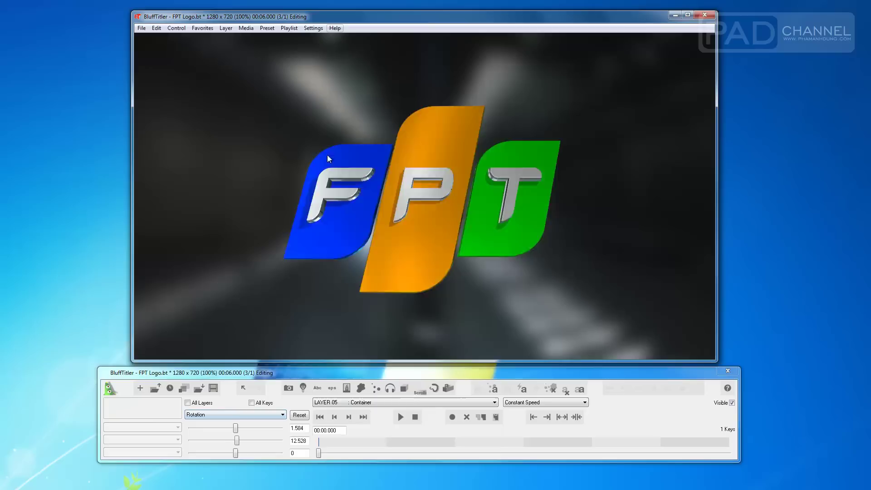
left_click_drag(391, 309, 333, 319)
Orbit the camera to rotation -1.872 / 39.168 / 0, viewing the logo from slightly above.
left_click(299, 414)
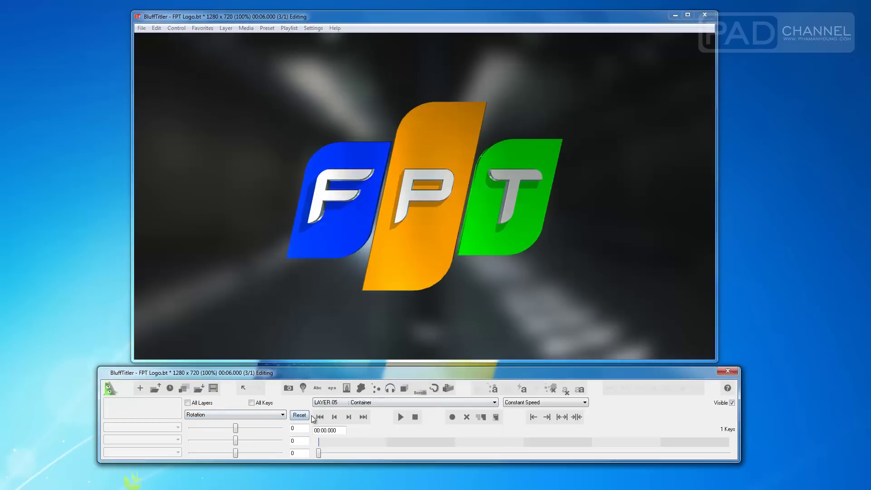
left_click(342, 403)
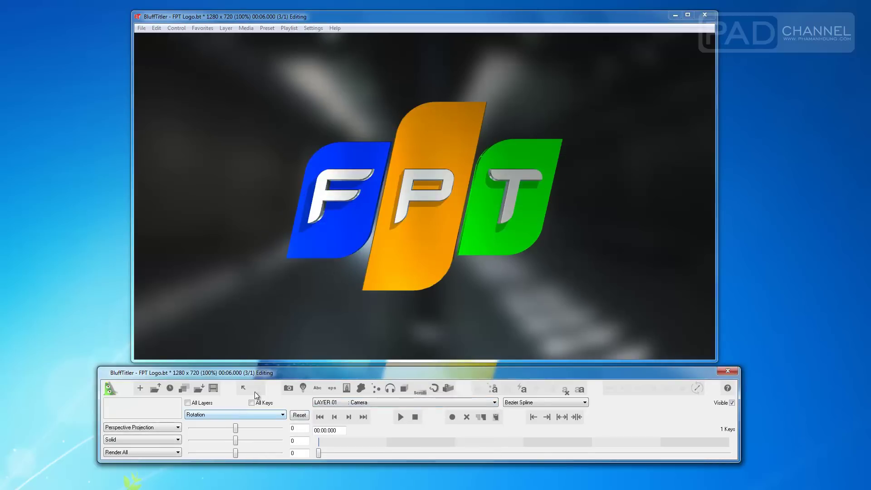
left_click_drag(281, 272, 300, 112)
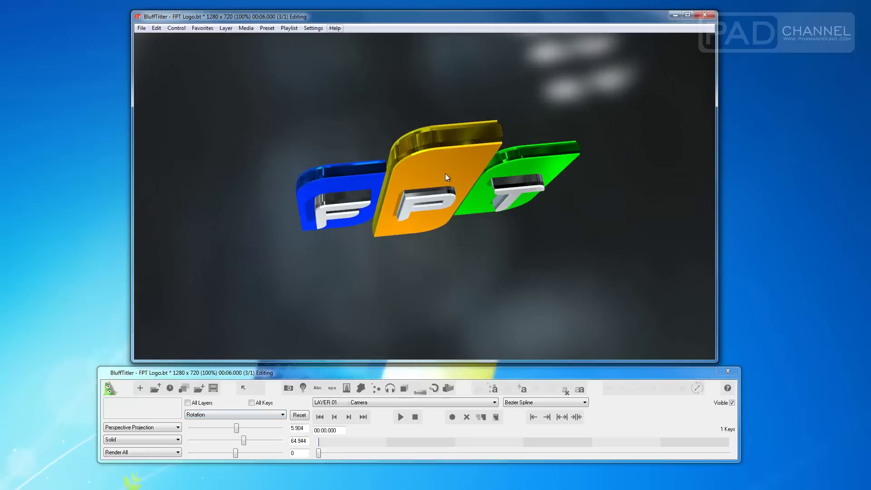
mouse_move(445, 174)
left_mouse_down()
mouse_move(396, 278)
mouse_move(379, 264)
mouse_move(508, 164)
mouse_move(424, 126)
mouse_move(386, 310)
mouse_move(404, 101)
mouse_move(424, 106)
left_mouse_up()
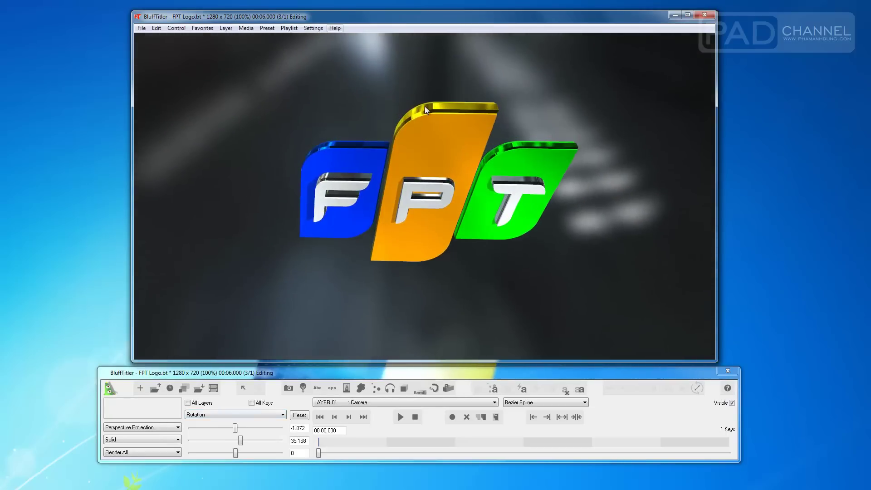
left_click(434, 107)
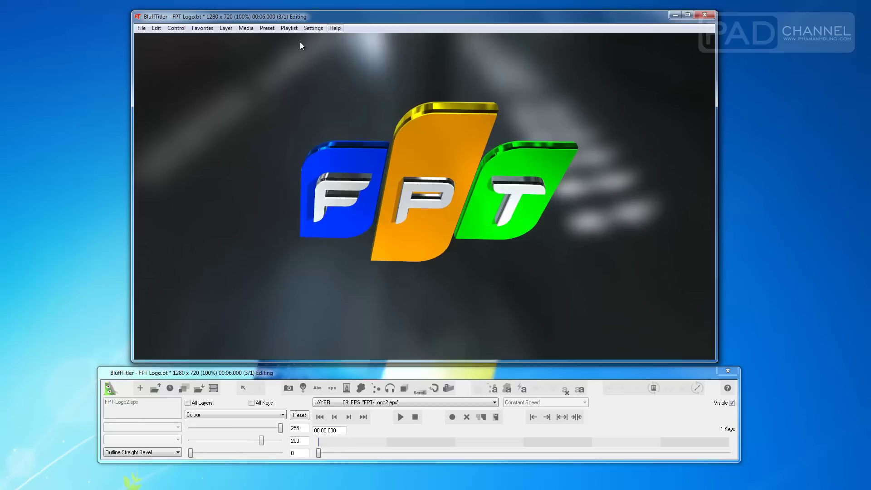
left_click(254, 30)
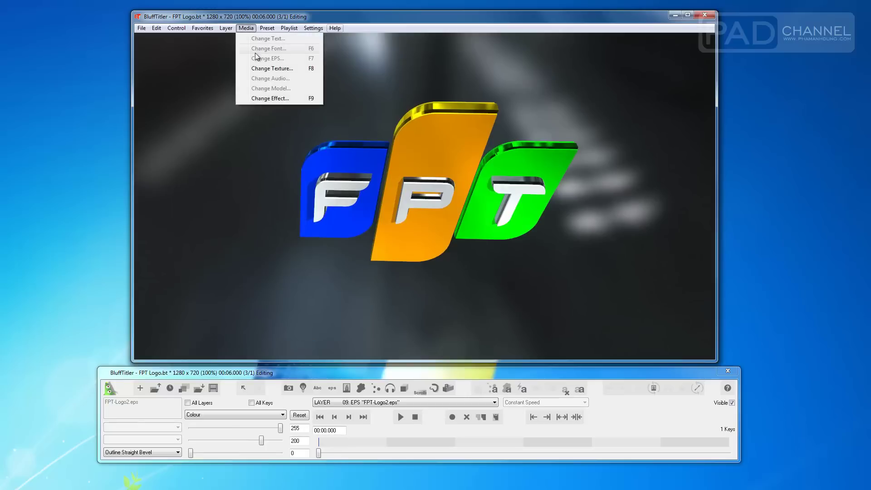
left_click(274, 72)
left_click_drag(458, 173, 486, 111)
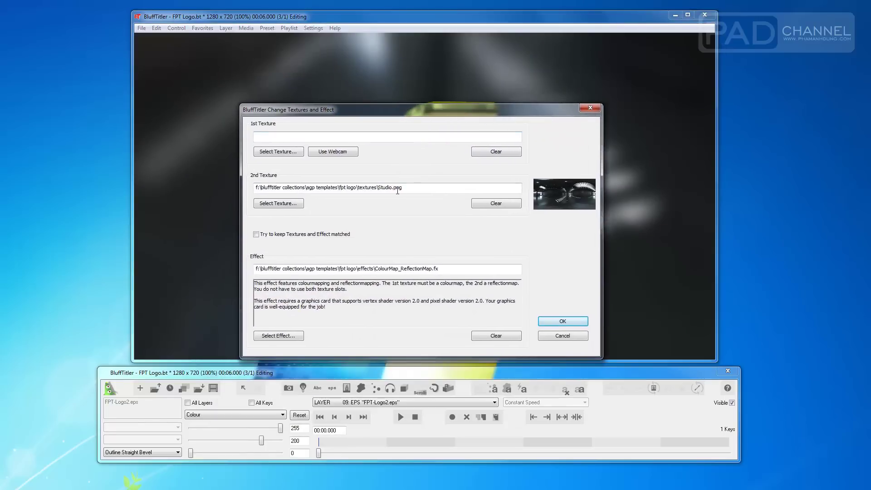
left_click_drag(499, 187, 316, 183)
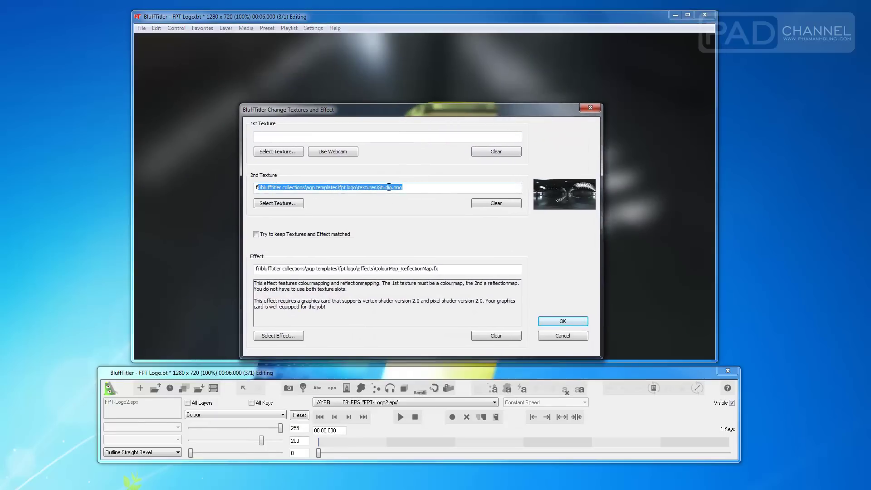
left_click_drag(261, 268, 439, 268)
left_click(396, 270)
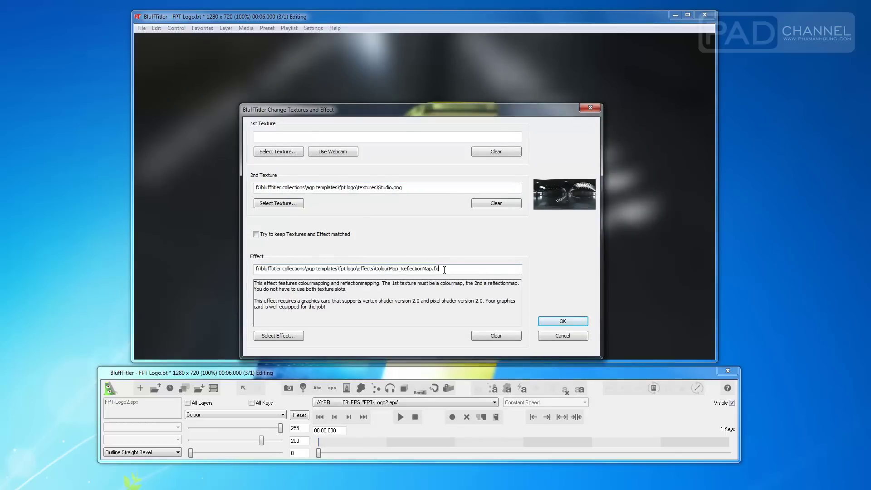
left_click(556, 334)
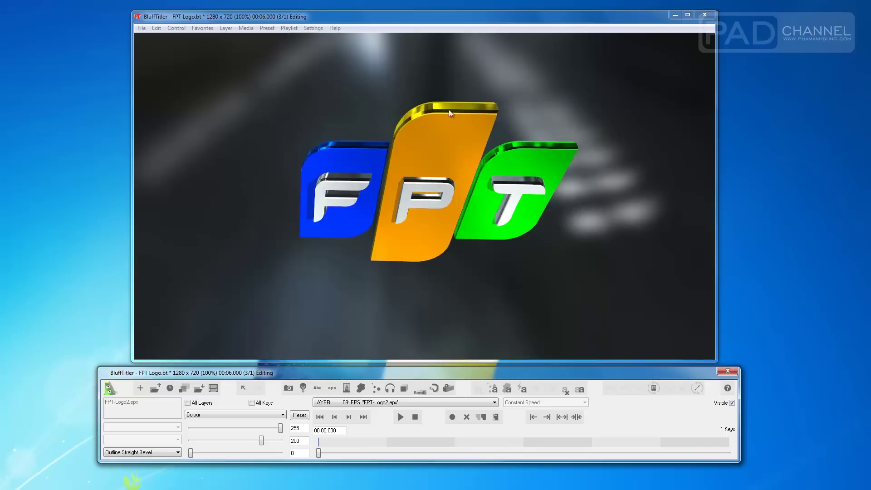
Orbit the camera briefly, then reset its rotation to 0 so the logo faces front.
left_click(372, 403)
left_click(373, 411)
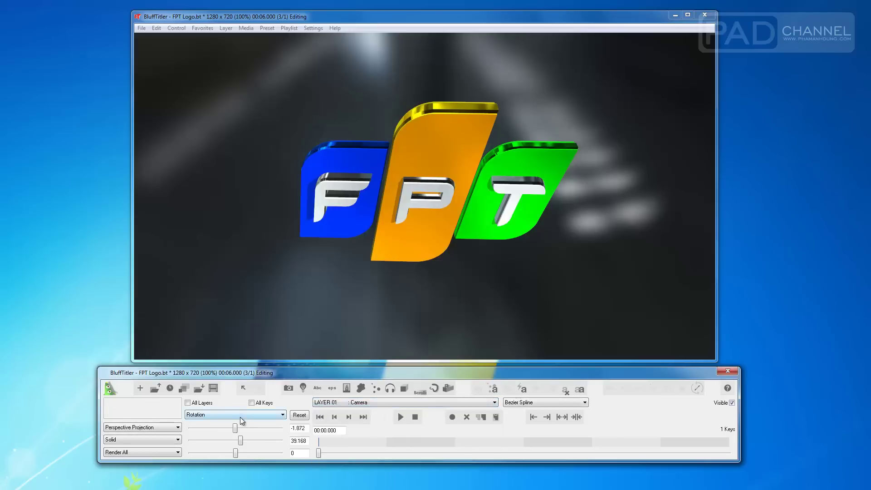
mouse_move(323, 248)
left_mouse_down()
mouse_move(335, 288)
mouse_move(366, 331)
mouse_move(322, 312)
mouse_move(225, 304)
mouse_move(309, 326)
mouse_move(402, 317)
mouse_move(357, 306)
mouse_move(295, 325)
left_mouse_up()
left_click(299, 414)
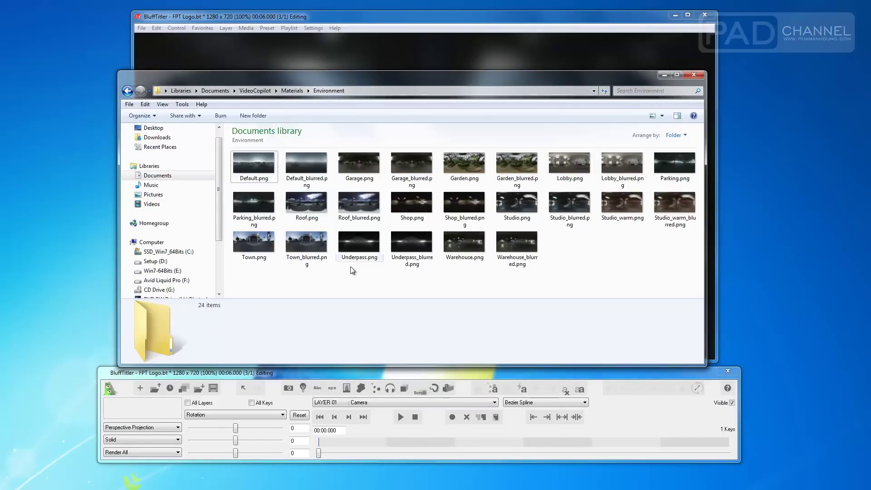
Preview Default.png, Garage.png, Shop_blurred.png and other Environment images, then minimize the folder.
left_click_drag(357, 80, 374, 59)
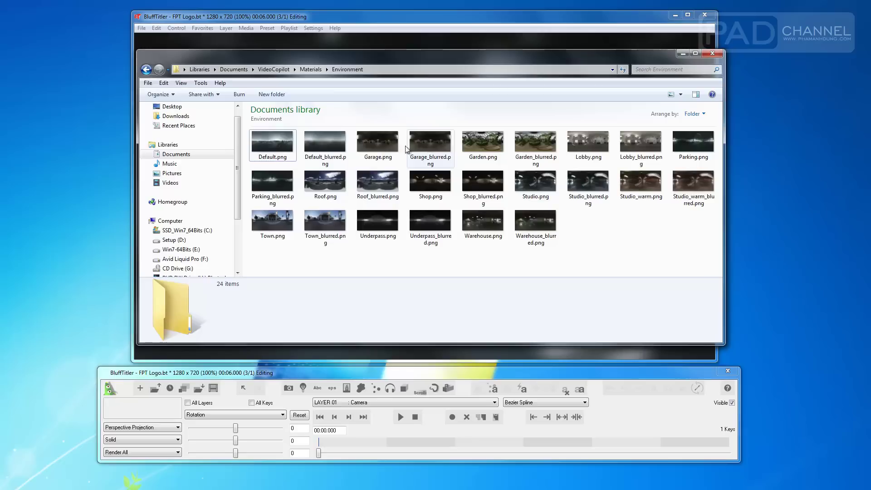
left_click(272, 154)
key("Right")
key("Right")
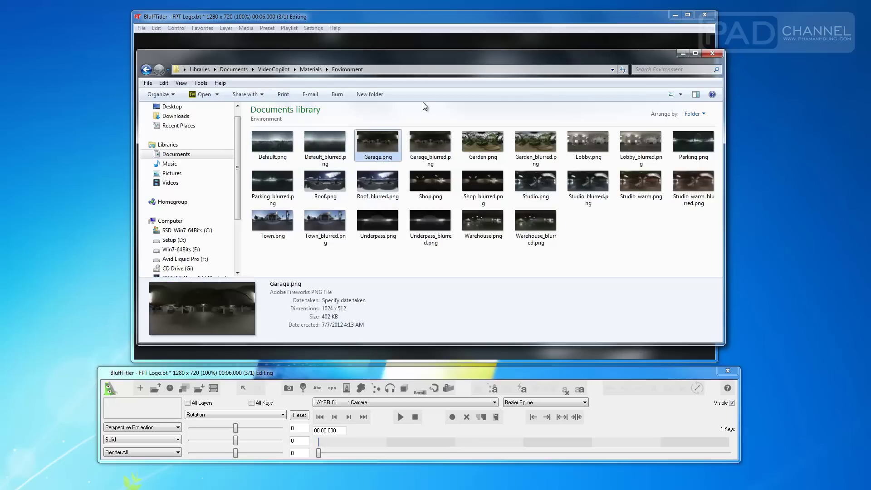
left_click(486, 144)
key("Right")
key("Right")
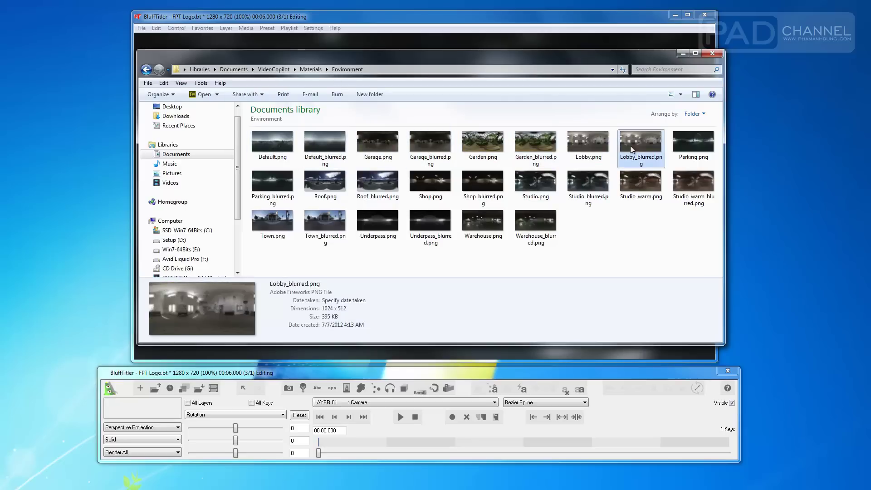
key("Down")
key("Left")
key("Left")
key("Left")
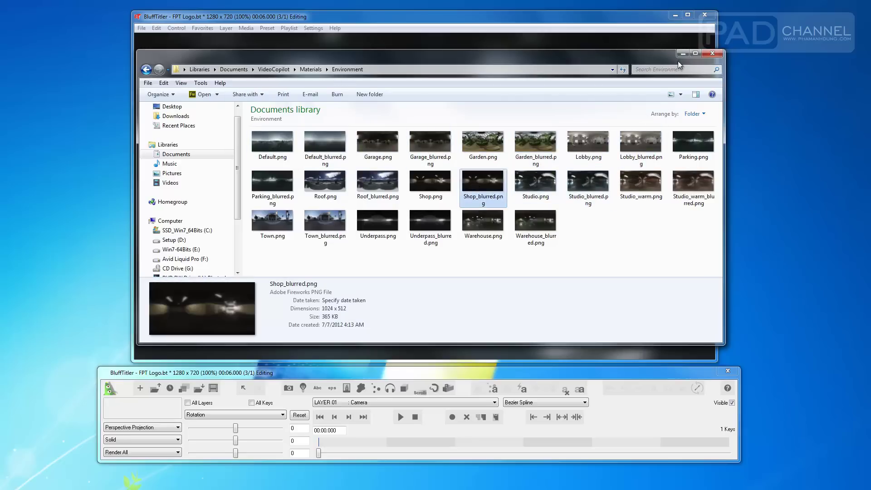
left_click(683, 53)
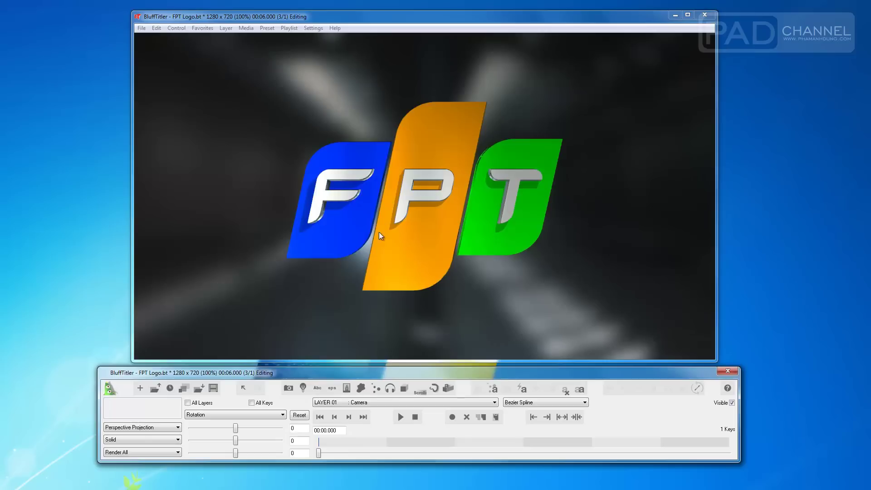
Move the point light over the logo to position 100 / 125.6 / -240.8.
left_click(390, 402)
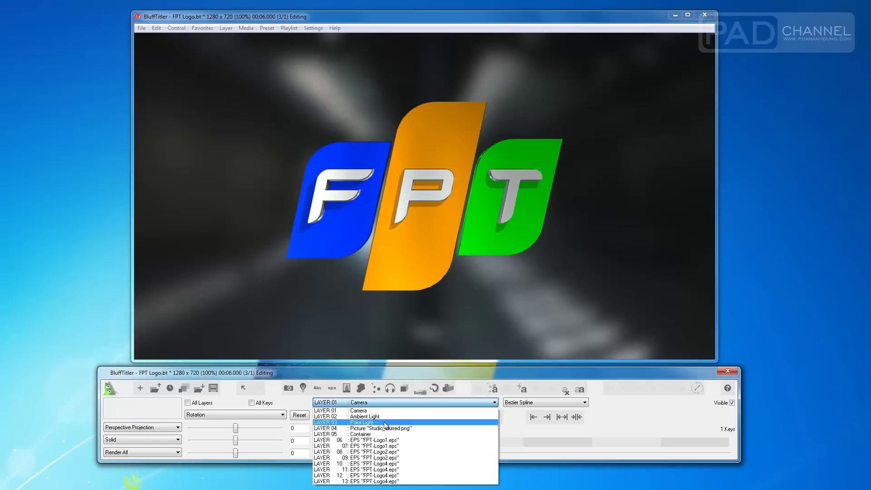
left_click(385, 423)
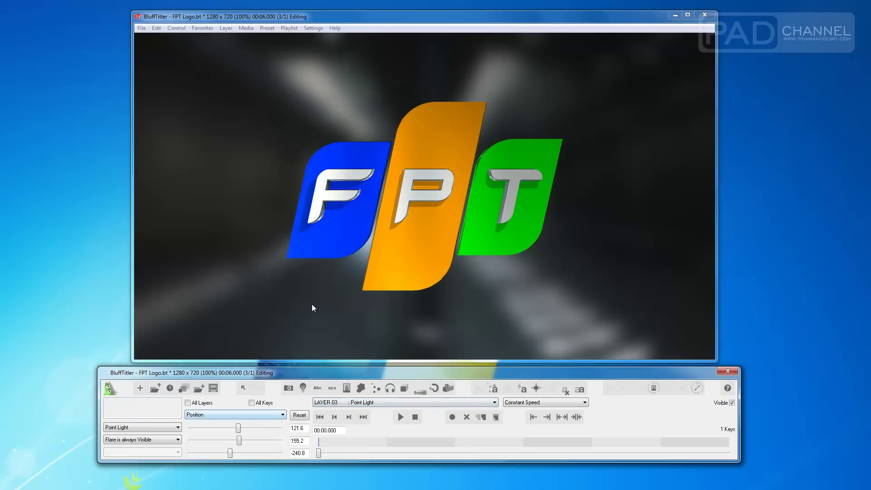
mouse_move(312, 305)
left_mouse_down()
mouse_move(360, 282)
mouse_move(301, 313)
left_mouse_up()
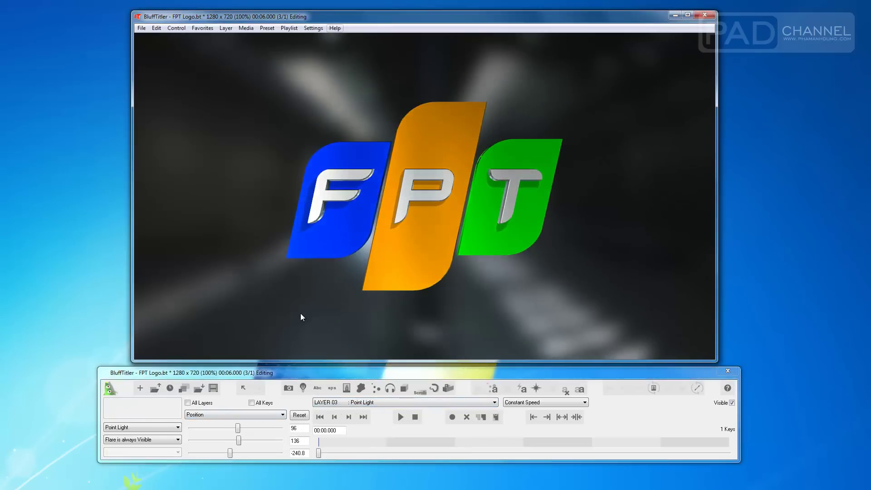
left_click(219, 415)
Nudge the point light's shadow intensity up and shift its position slightly.
left_click(209, 458)
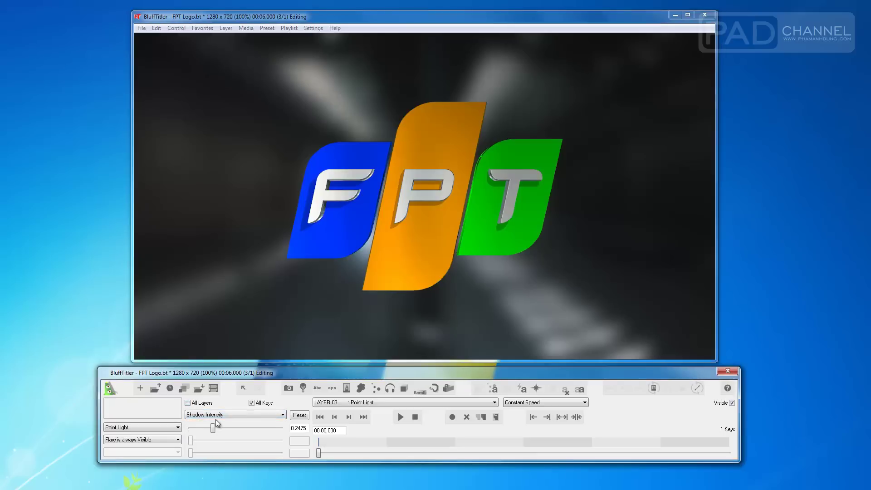
left_click_drag(214, 428, 224, 429)
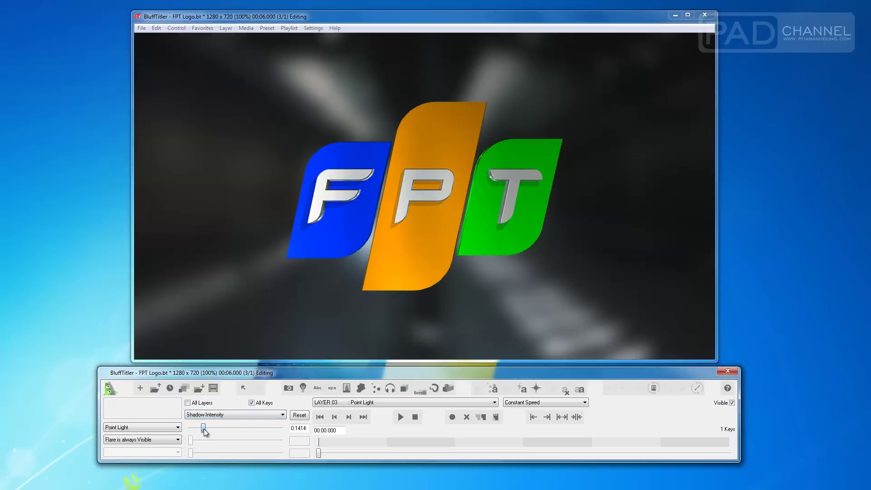
left_click(253, 415)
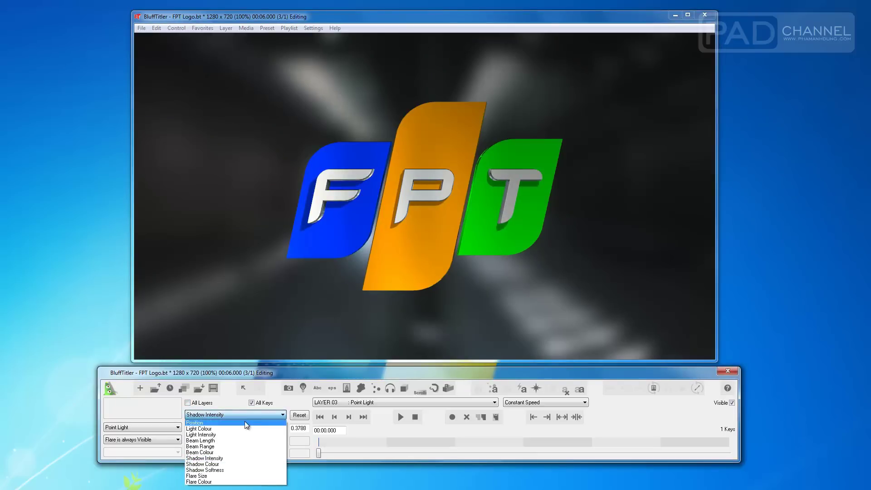
left_click_drag(294, 318, 282, 326)
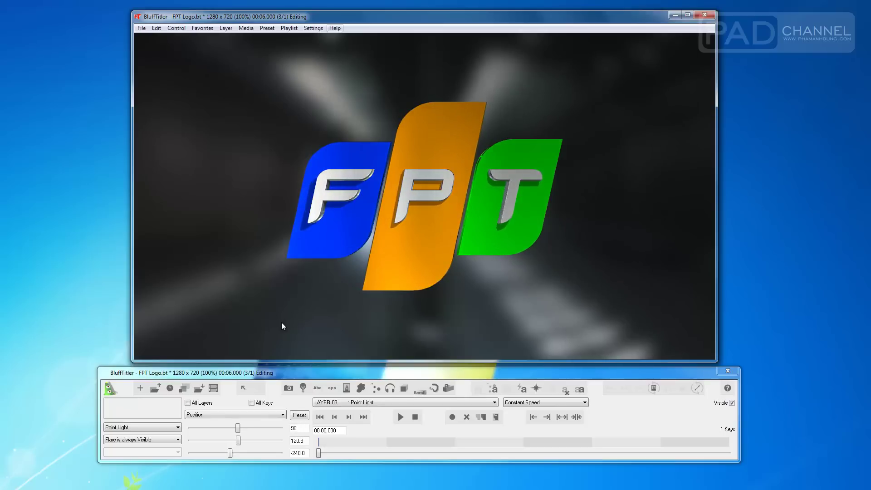
Raise the point light's shadow intensity to 0.3384.
left_click(229, 415)
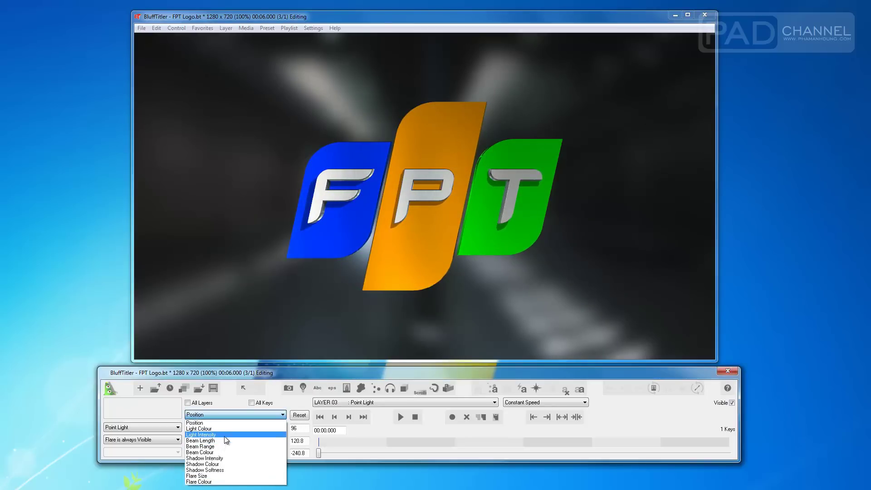
left_click(224, 458)
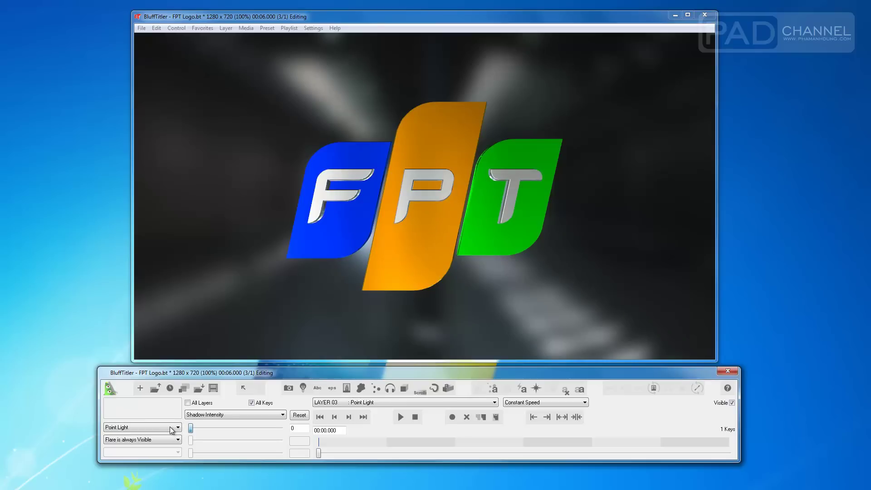
left_click_drag(191, 428, 222, 428)
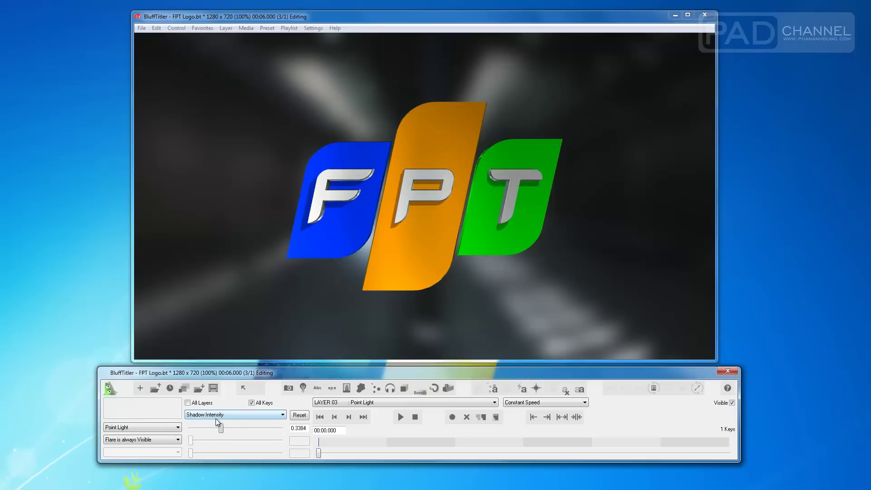